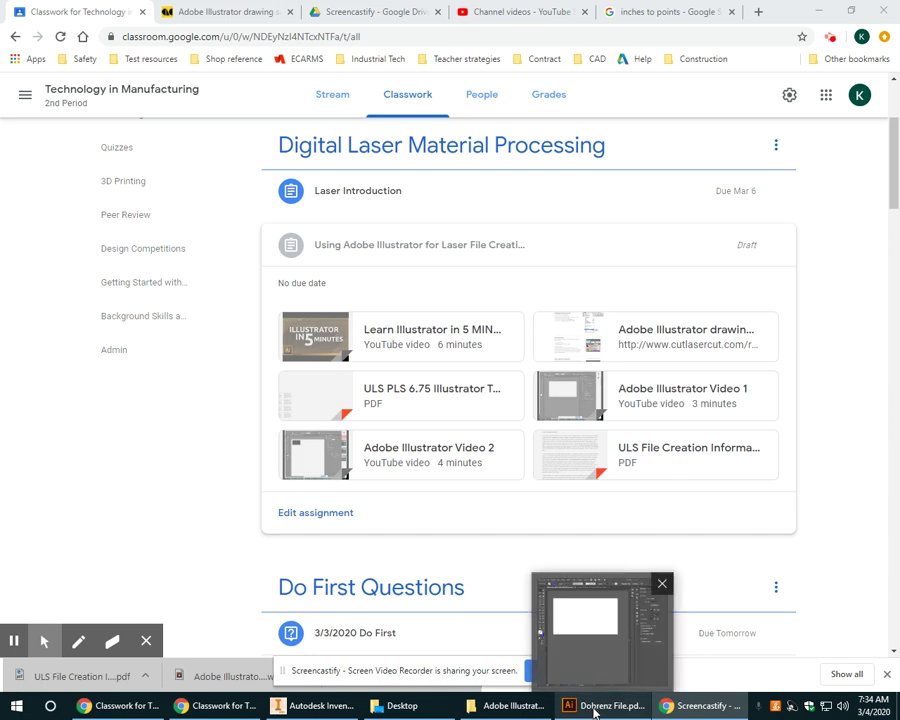
- Bring the Dobrenz File.pdf Illustrator document to the front from the taskbar
{"action": "left_click", "coordinate": [594, 708]}
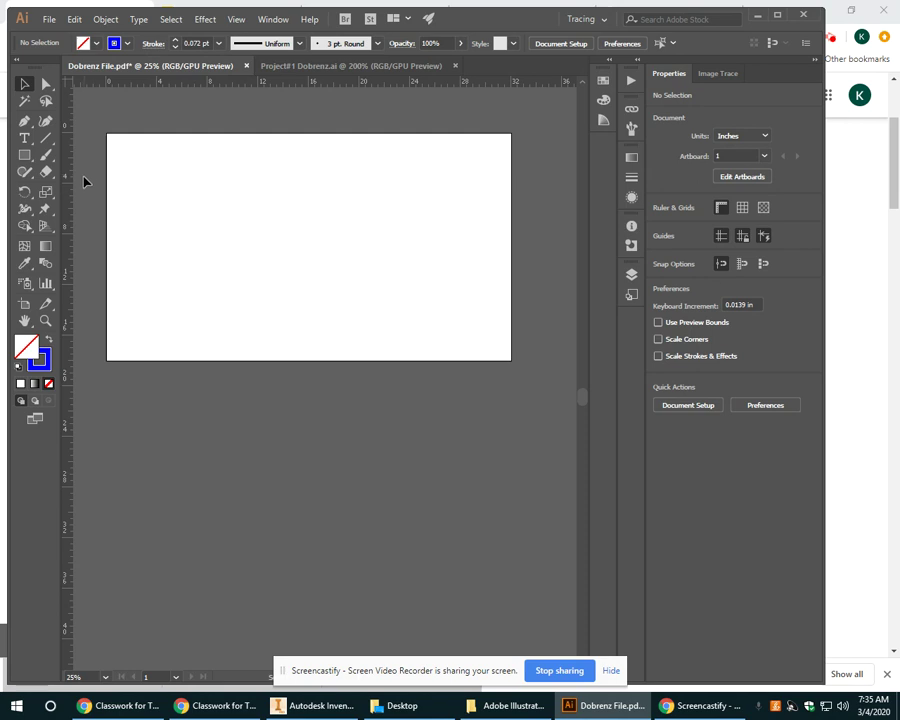
- Draw a 4.667 × 3.833 in rectangle near the artboard's top-left corner, then deselect it
{"action": "left_click", "coordinate": [24, 155]}
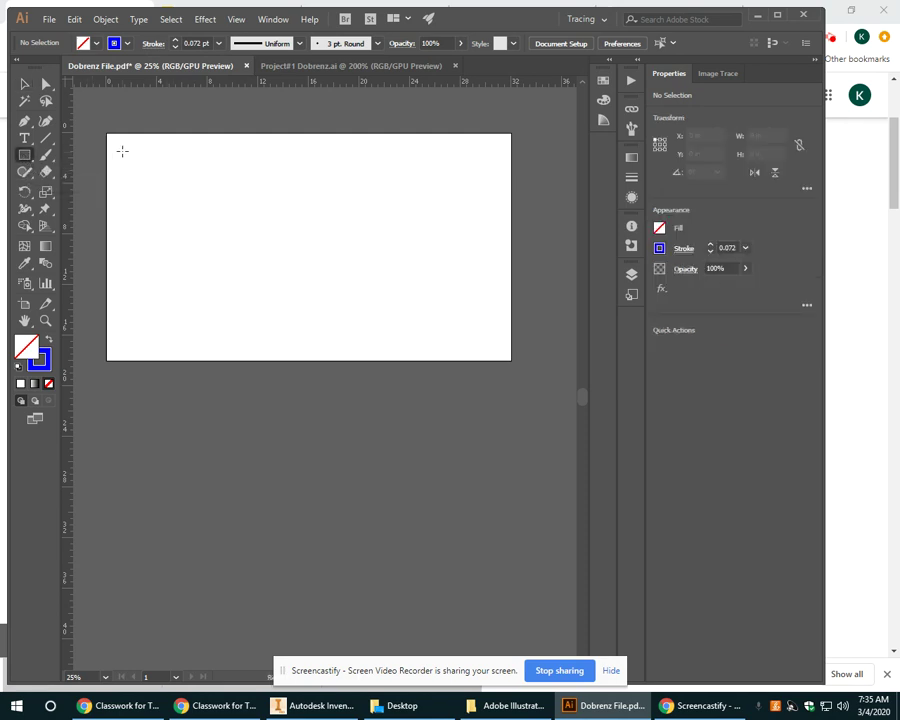
{"action": "left_click_drag", "start_coordinate": [122, 151], "coordinate": [180, 199]}
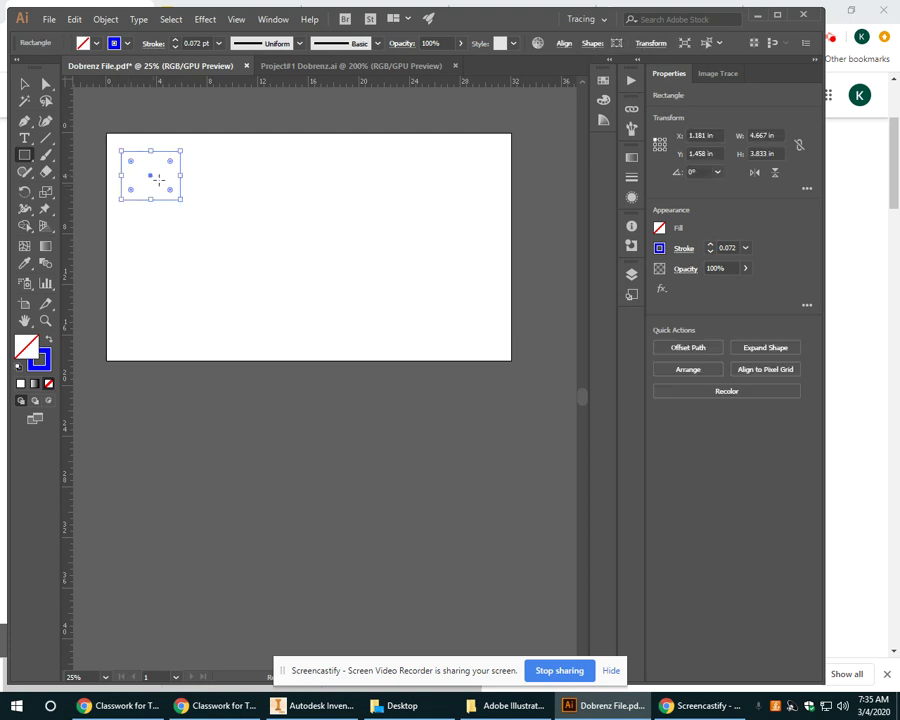
{"action": "scroll", "coordinate": [126, 176], "scroll_direction": "down", "scroll_amount": 1}
{"action": "scroll", "coordinate": [128, 178], "scroll_direction": "up", "scroll_amount": 2}
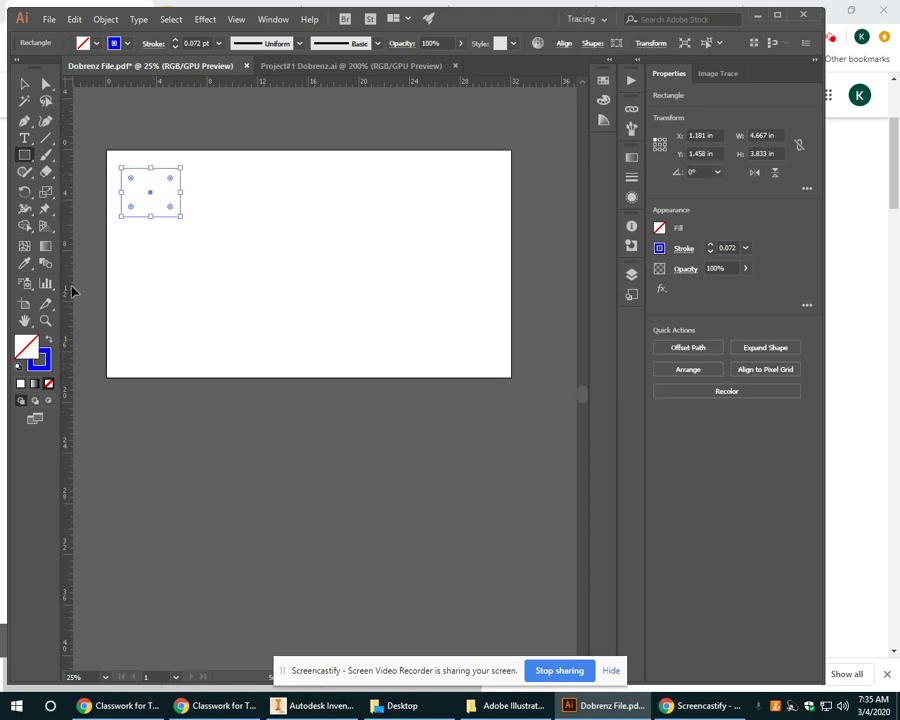
{"action": "left_click", "coordinate": [25, 84]}
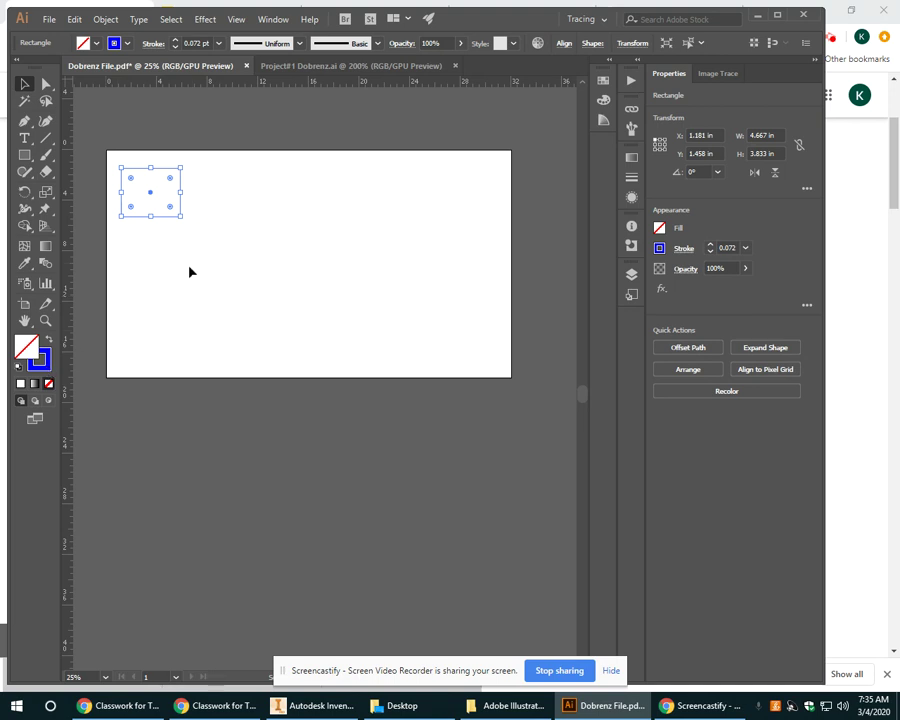
{"action": "left_click", "coordinate": [149, 227]}
- Zoom in on the rectangle and, with nothing selected, set the default stroke weight to 1 pt
{"action": "left_click", "coordinate": [151, 217]}
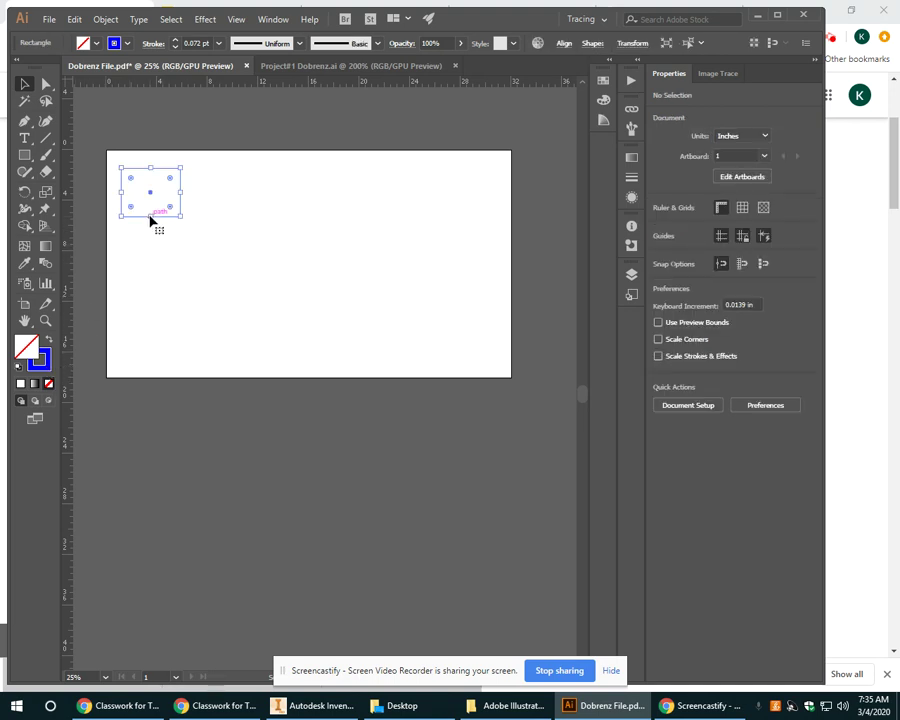
{"action": "scroll", "coordinate": [117, 183], "scroll_direction": "up", "scroll_amount": 1}
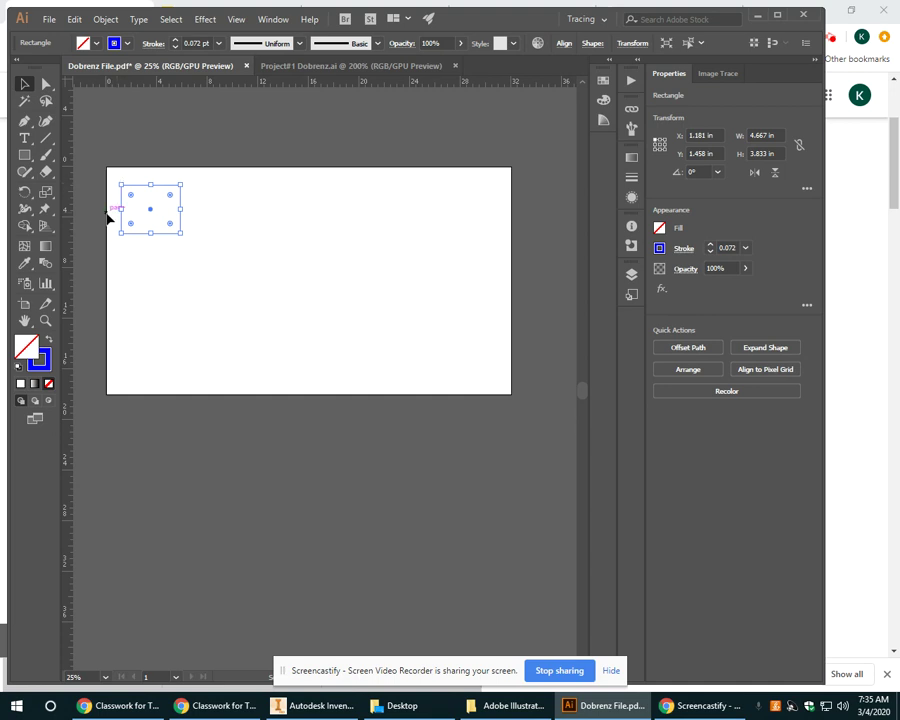
{"action": "scroll", "coordinate": [104, 238], "scroll_direction": "up", "scroll_amount": 2}
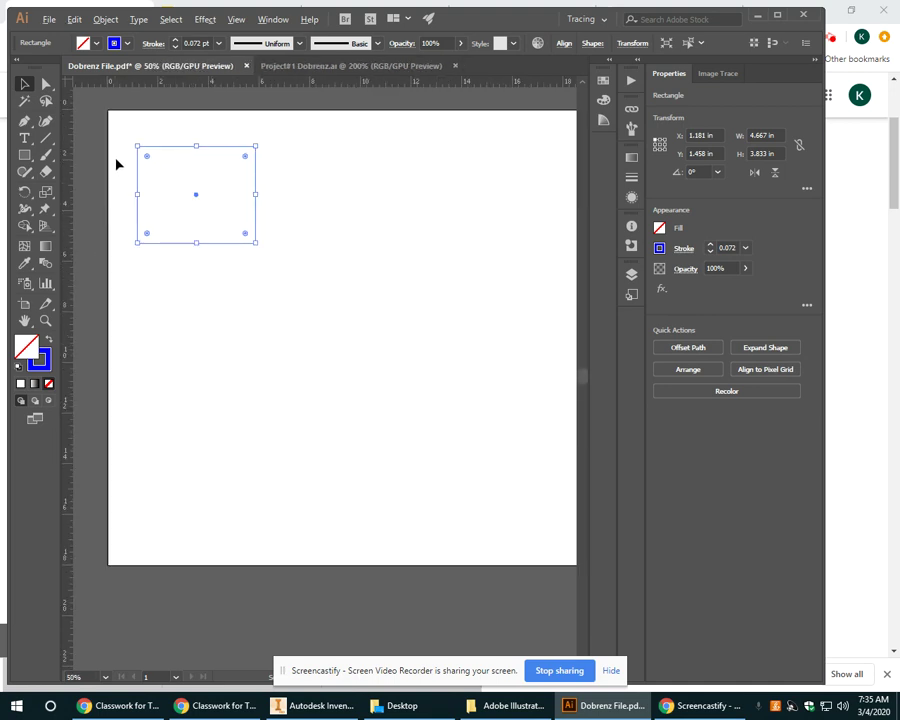
{"action": "scroll", "coordinate": [116, 158], "scroll_direction": "up", "scroll_amount": 1}
{"action": "scroll", "coordinate": [116, 144], "scroll_direction": "up", "scroll_amount": 1}
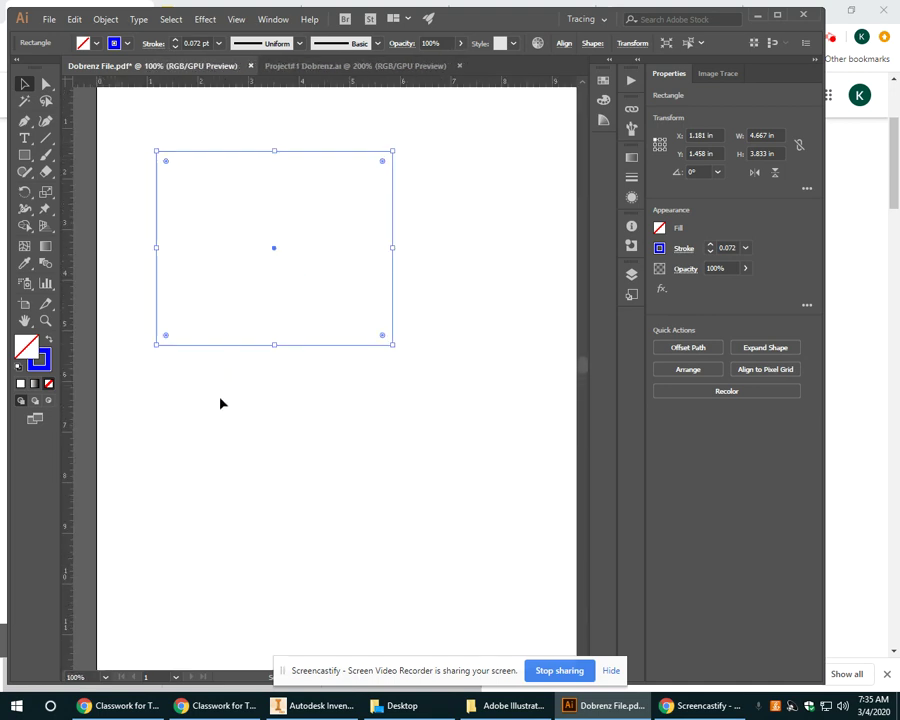
{"action": "left_click", "coordinate": [136, 193]}
{"action": "left_click", "coordinate": [196, 43]}
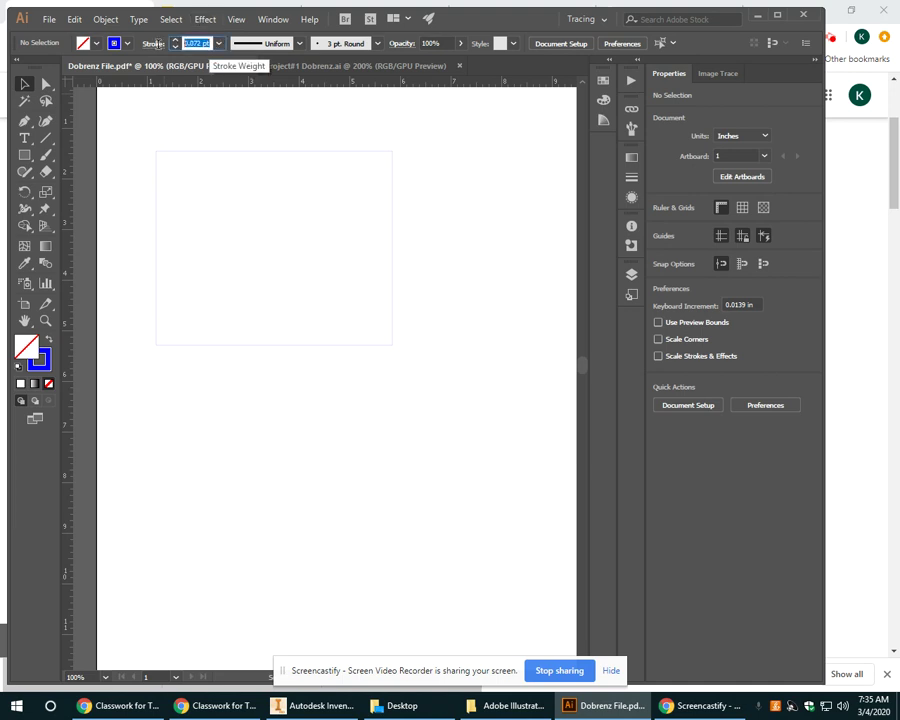
{"action": "type", "text": "1"}
{"action": "key", "text": "Return"}
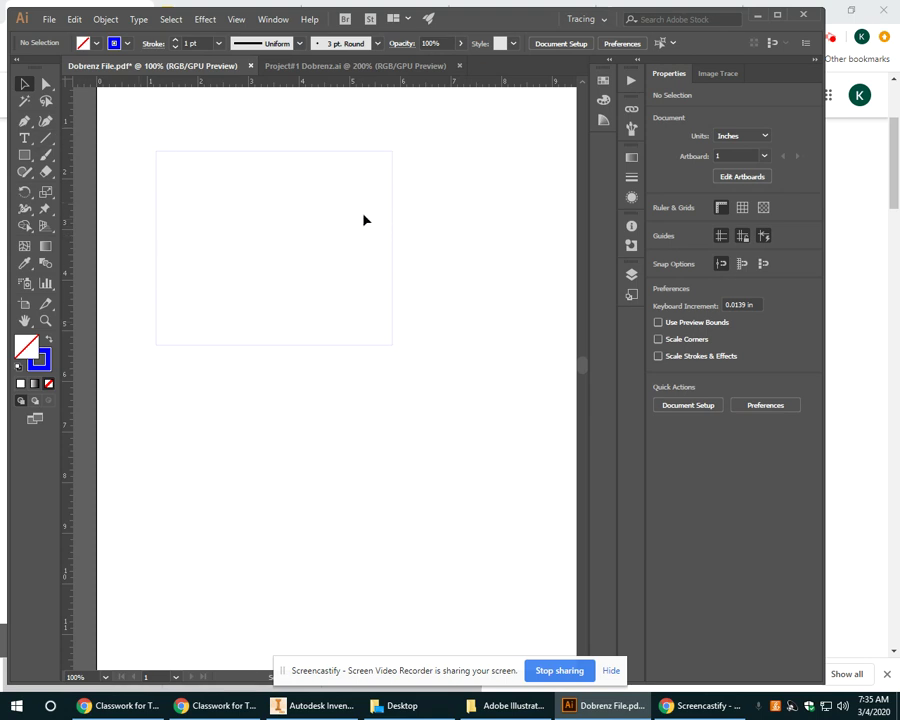
{"action": "left_click", "coordinate": [218, 152]}
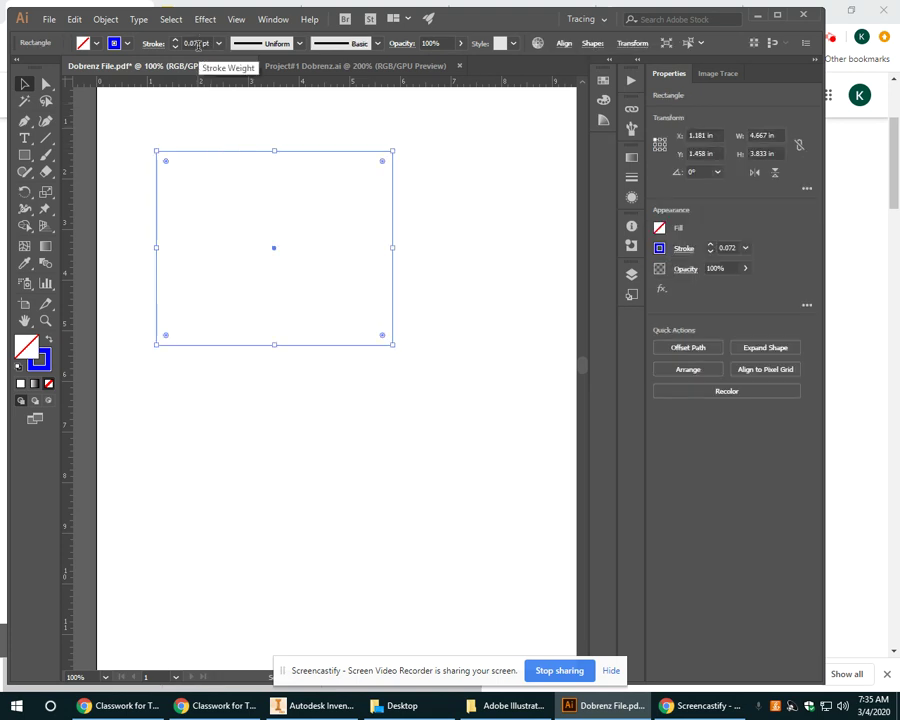
- Select the rectangle and bring up its blue stroke colour in the Swatches panel
{"action": "left_click", "coordinate": [403, 279]}
{"action": "left_click", "coordinate": [393, 285]}
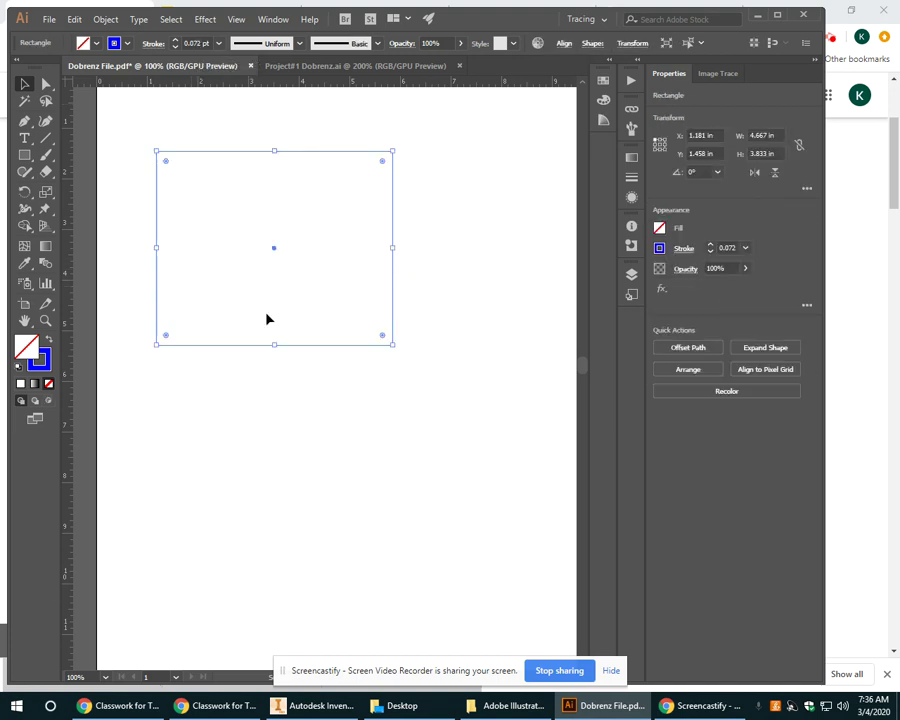
{"action": "left_click", "coordinate": [47, 370]}
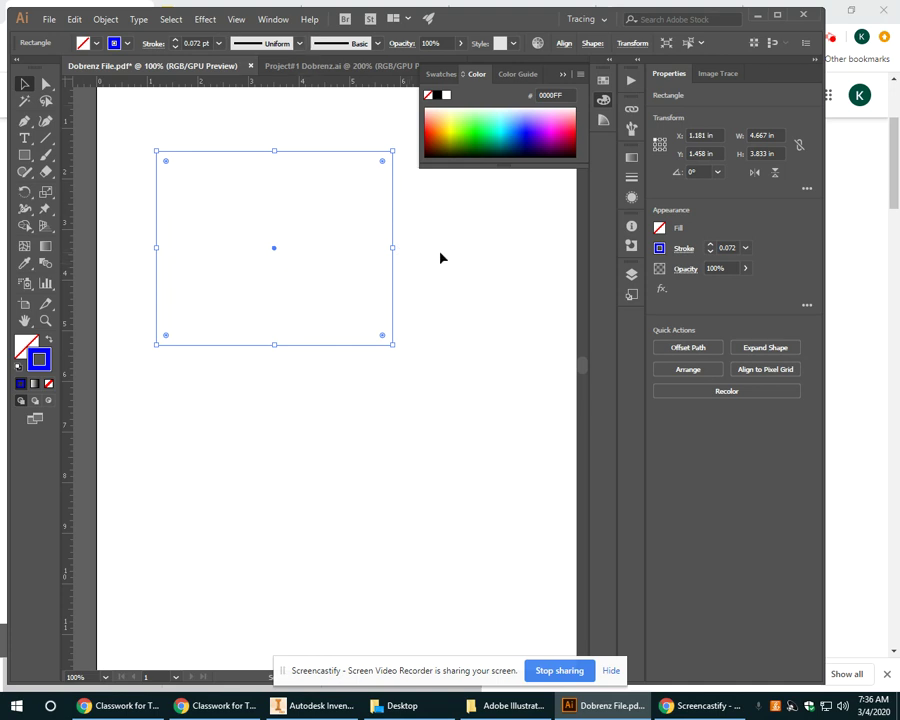
{"action": "left_click", "coordinate": [440, 76]}
- Apply the RGB Red swatch to the rectangle's stroke and deselect it
{"action": "left_click", "coordinate": [457, 119]}
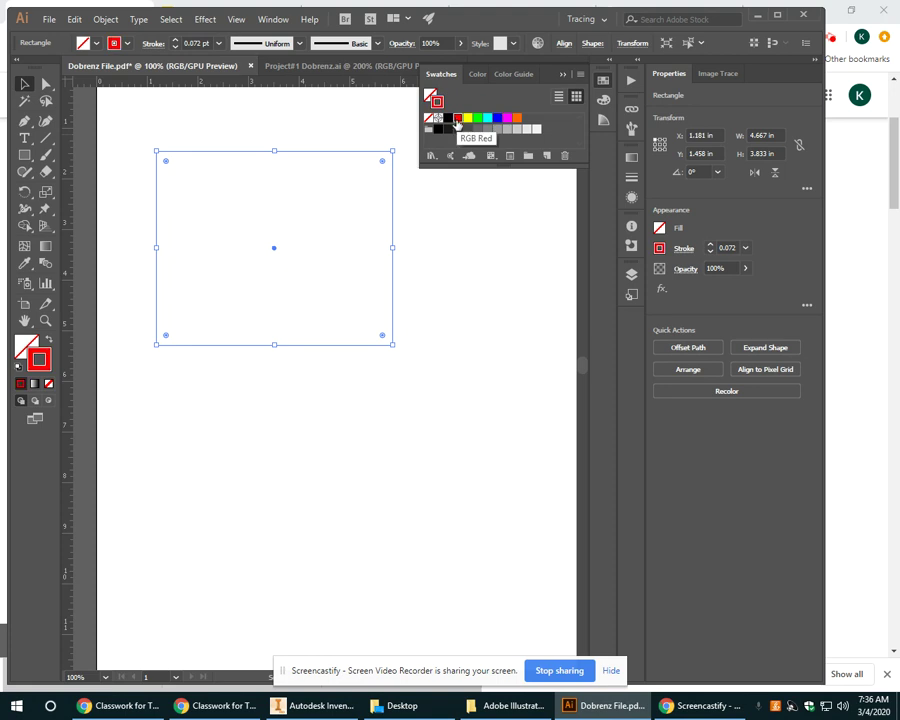
{"action": "left_click", "coordinate": [456, 250]}
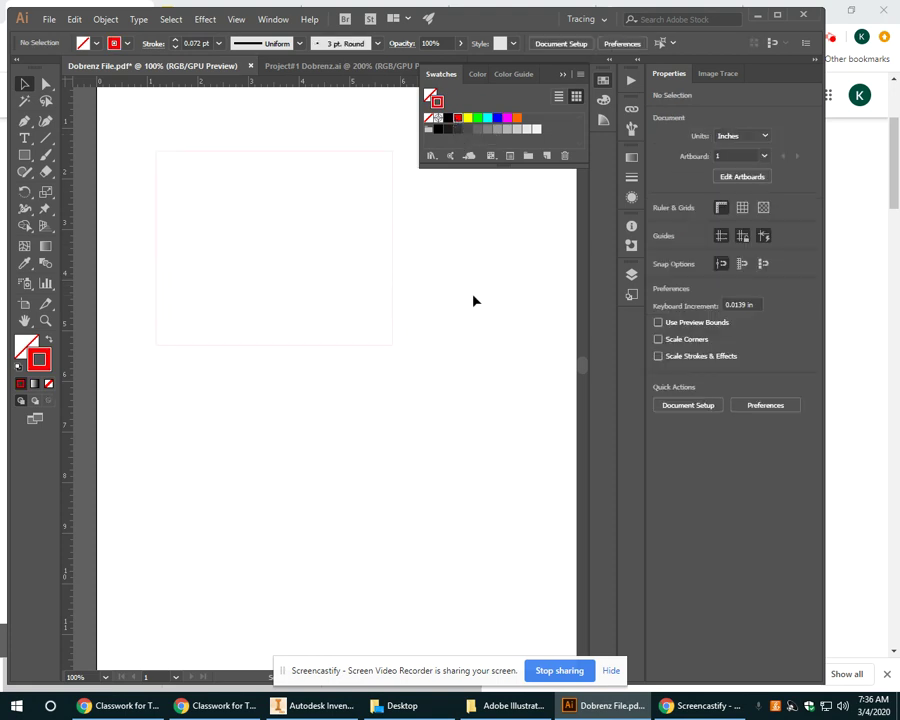
{"action": "left_click", "coordinate": [205, 43]}
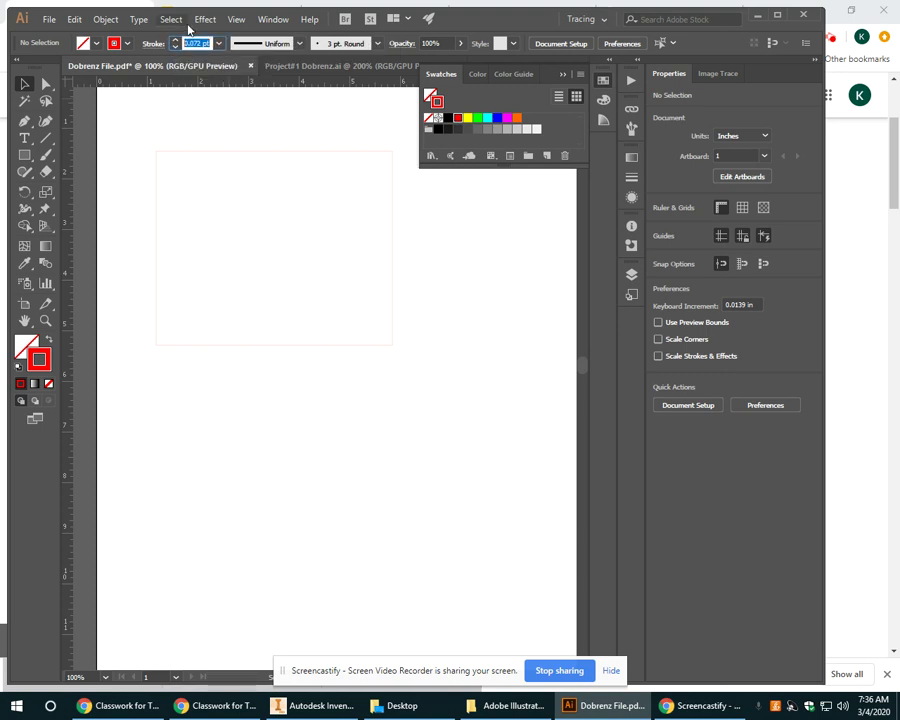
{"action": "type", "text": ".011"}
{"action": "key", "text": "BackSpace"}
{"action": "key", "text": "BackSpace"}
{"action": "type", "text": "01"}
{"action": "key", "text": "Return"}
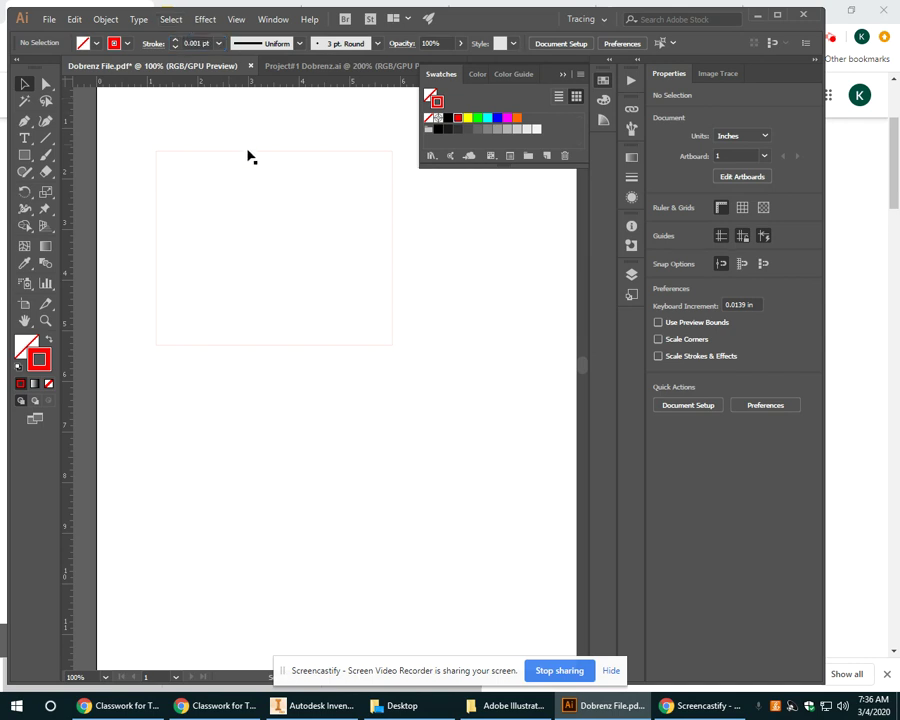
{"action": "left_click", "coordinate": [207, 43]}
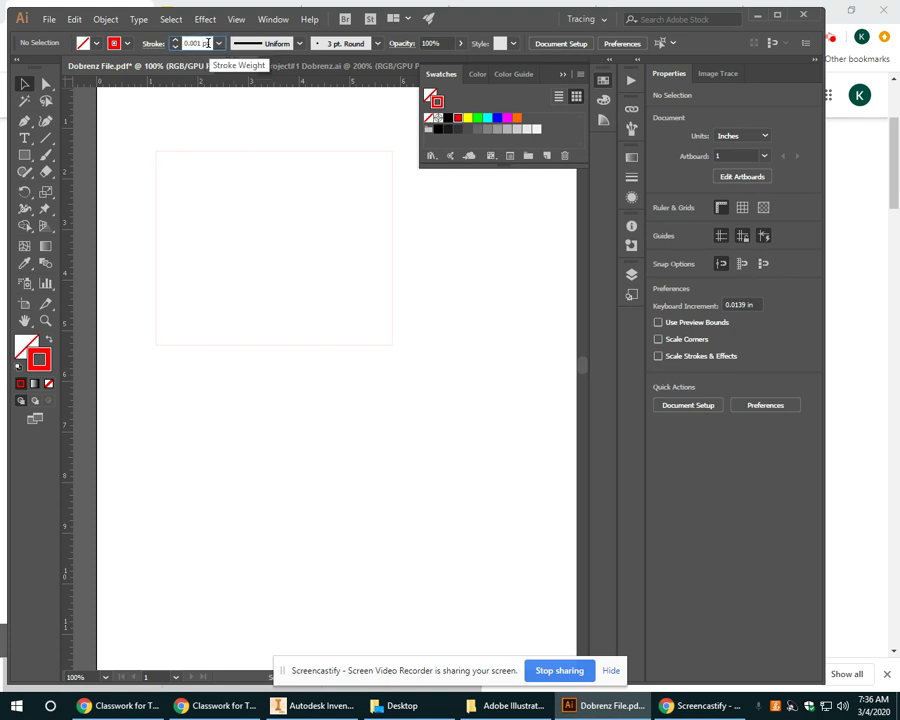
{"action": "key", "text": "BackSpace"}
{"action": "key", "text": "BackSpace"}
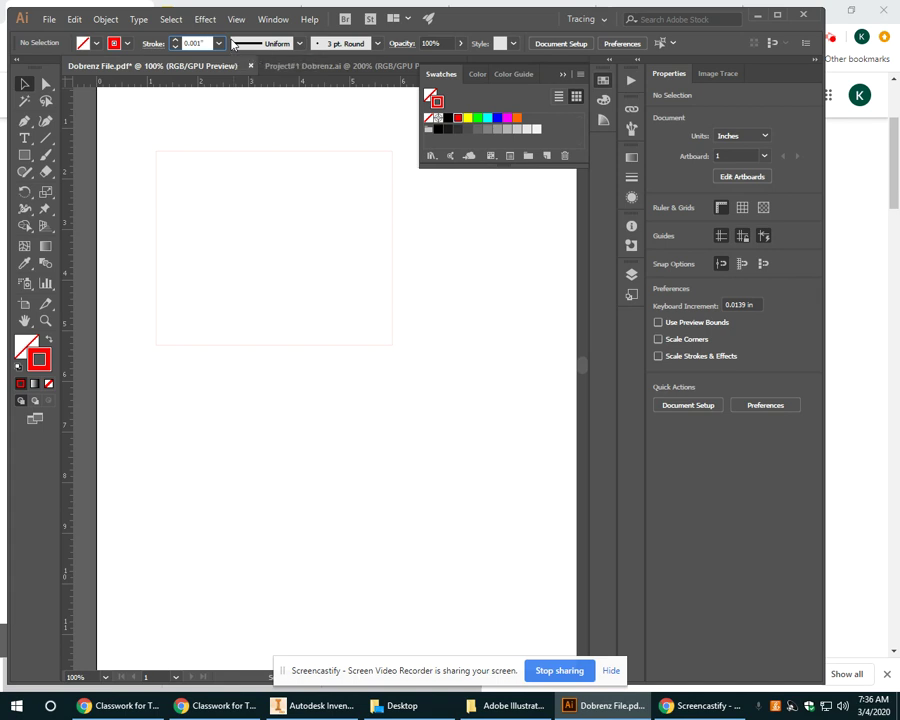
{"action": "key", "text": "Return"}
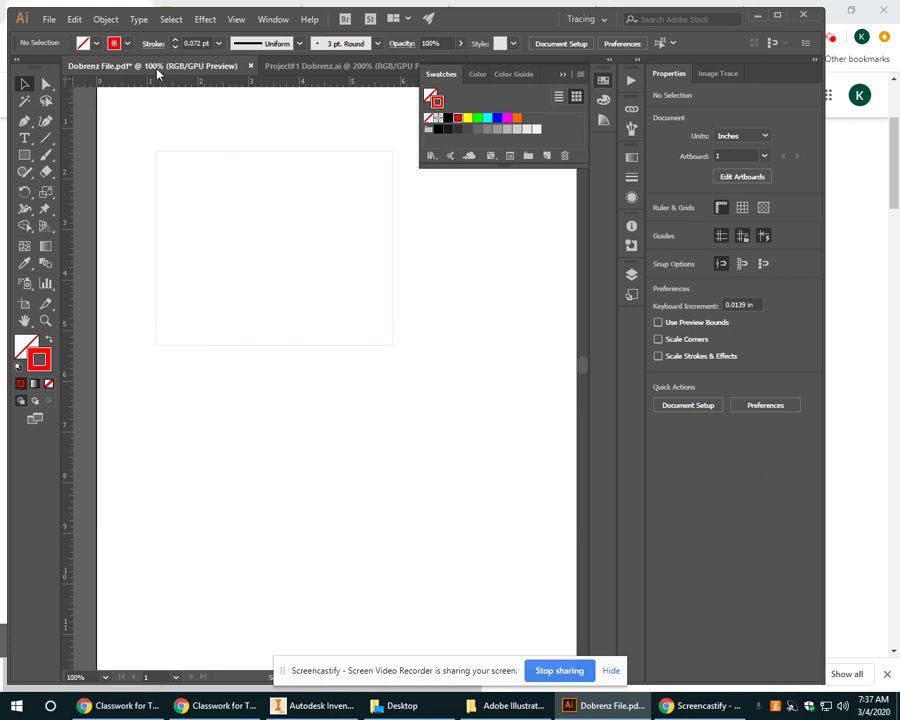
- Switch from Fill back to Stroke to show the red FF0000 stroke colour, then select and deselect the rectangle
{"action": "left_click", "coordinate": [29, 345]}
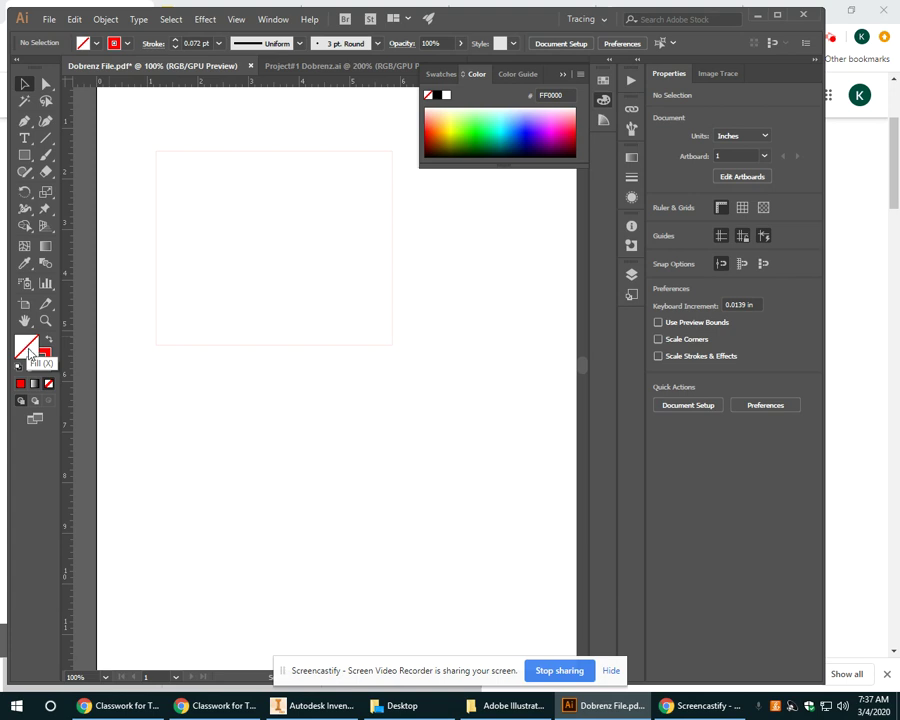
{"action": "key", "text": "x"}
{"action": "left_click", "coordinate": [236, 346]}
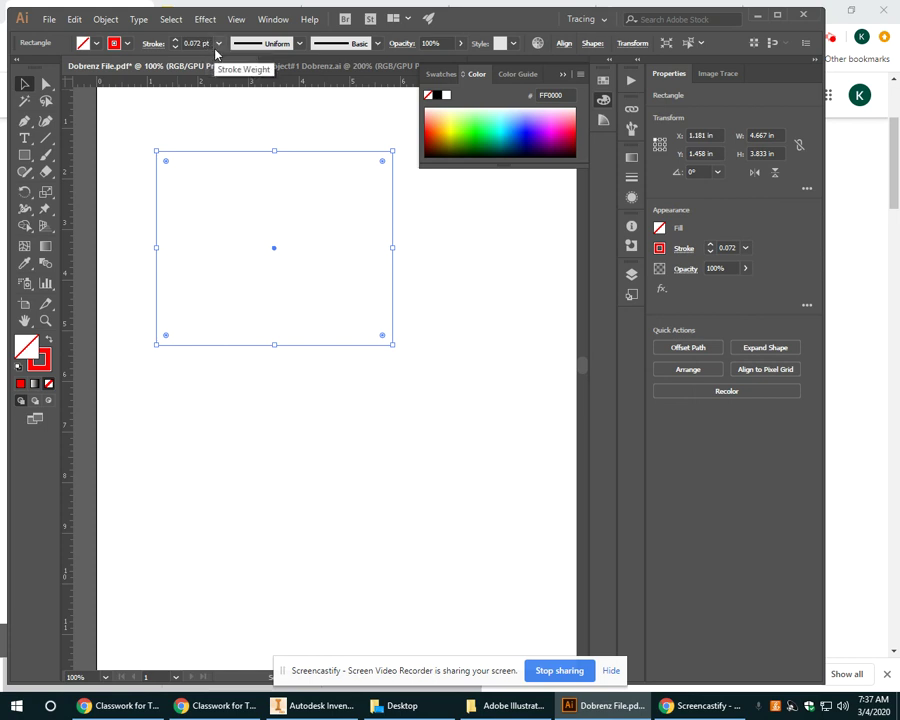
{"action": "left_click", "coordinate": [463, 291]}
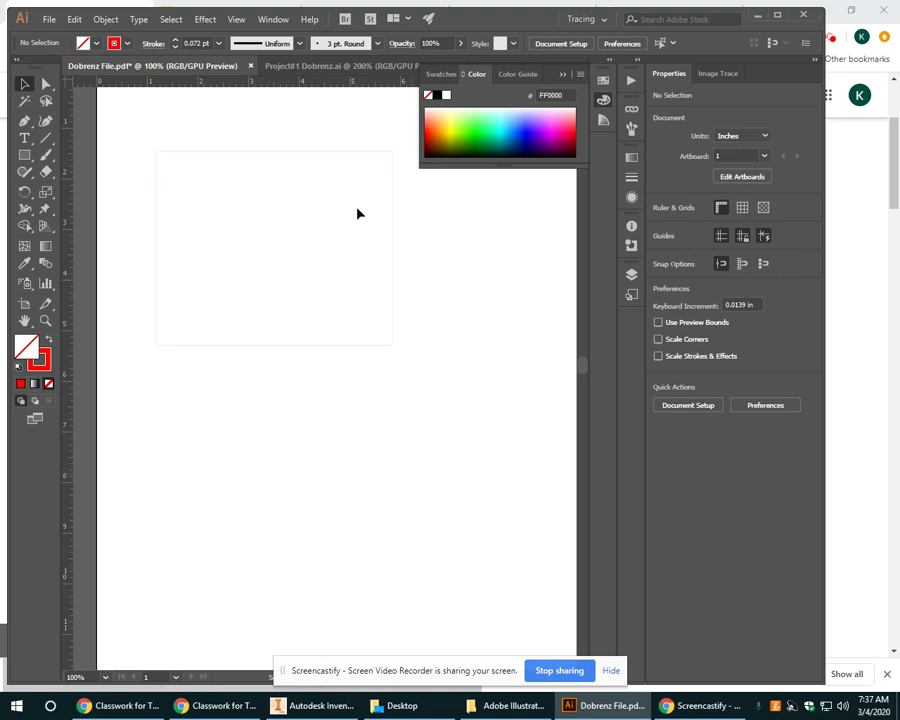
- Change the rectangle's stroke from red to the blue 0000FF swatch and deselect it
{"action": "left_click", "coordinate": [127, 44]}
{"action": "left_click", "coordinate": [78, 66]}
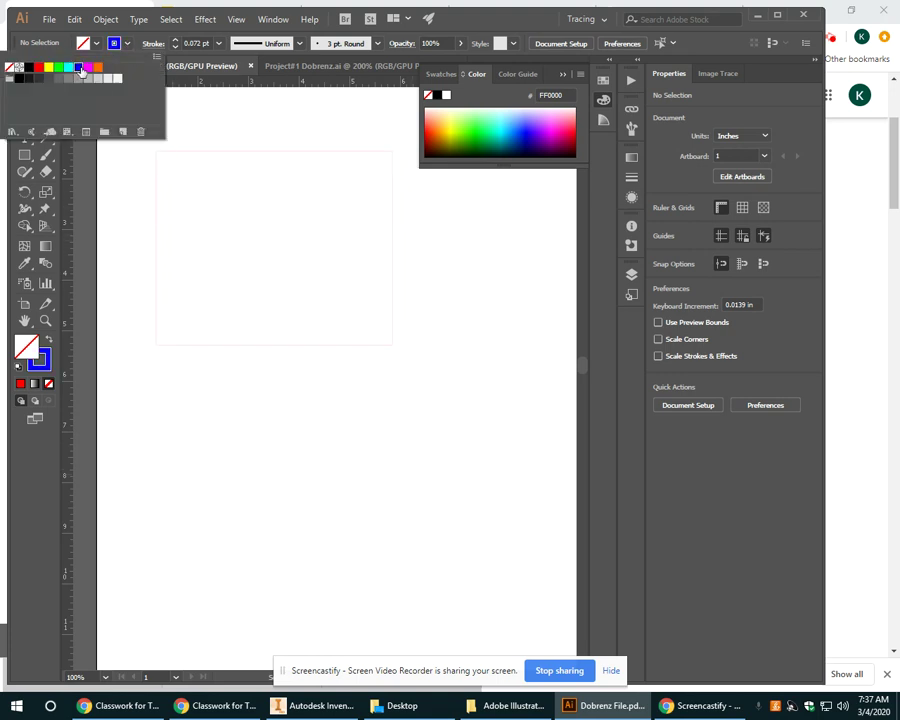
{"action": "left_click", "coordinate": [430, 256]}
{"action": "left_click", "coordinate": [392, 251]}
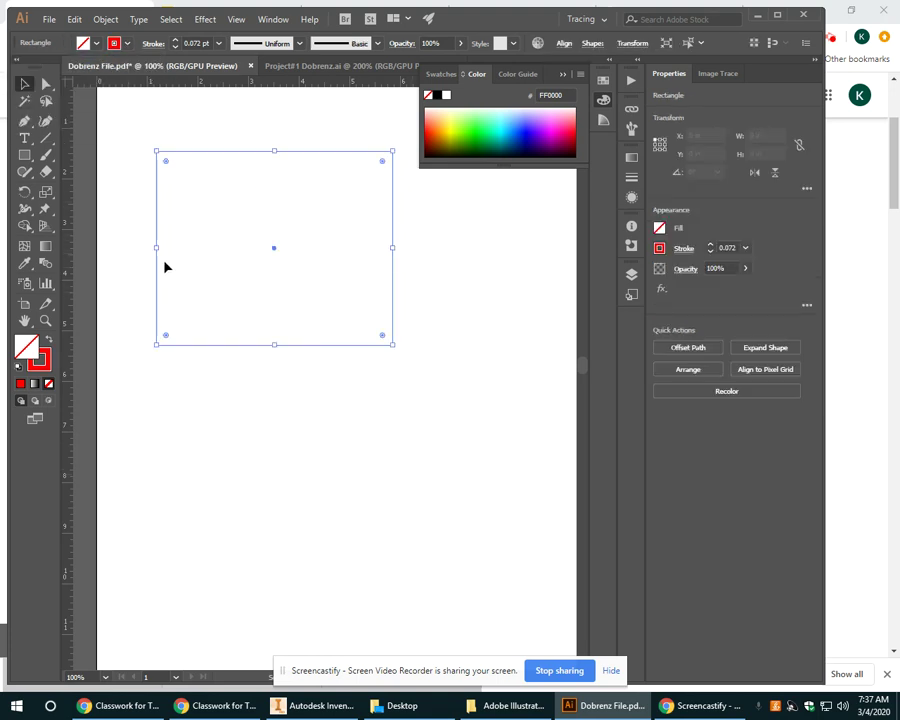
{"action": "key", "text": "x"}
{"action": "left_click", "coordinate": [126, 44]}
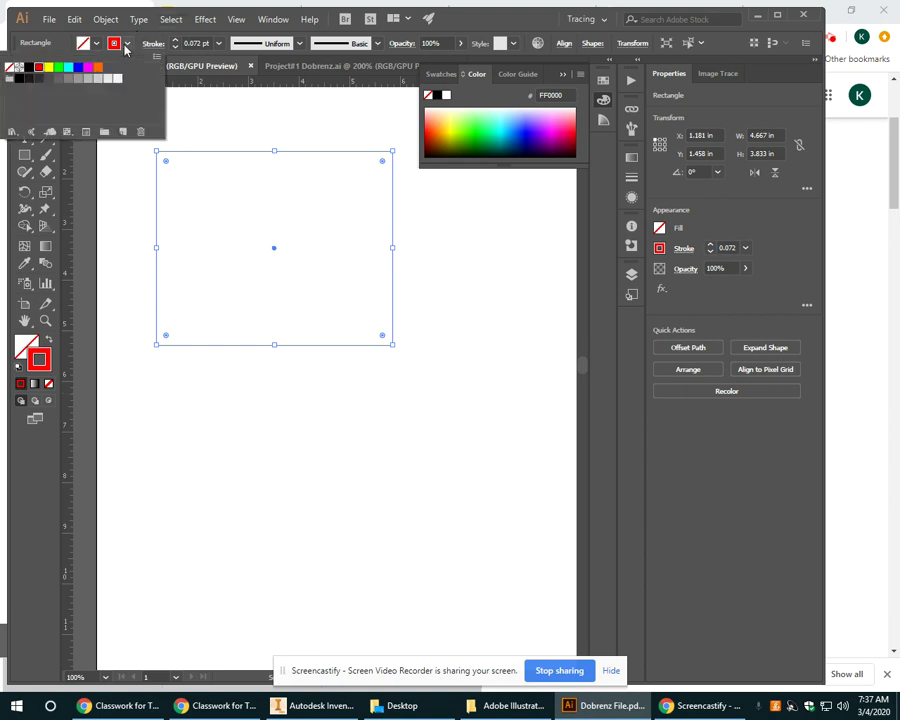
{"action": "left_click", "coordinate": [79, 67]}
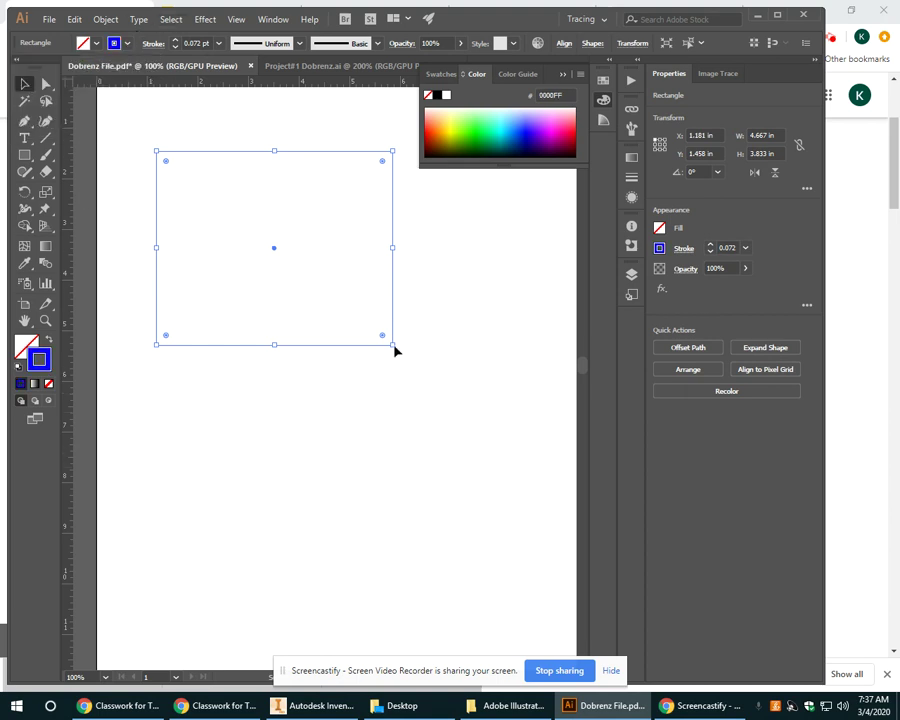
{"action": "left_click", "coordinate": [422, 291]}
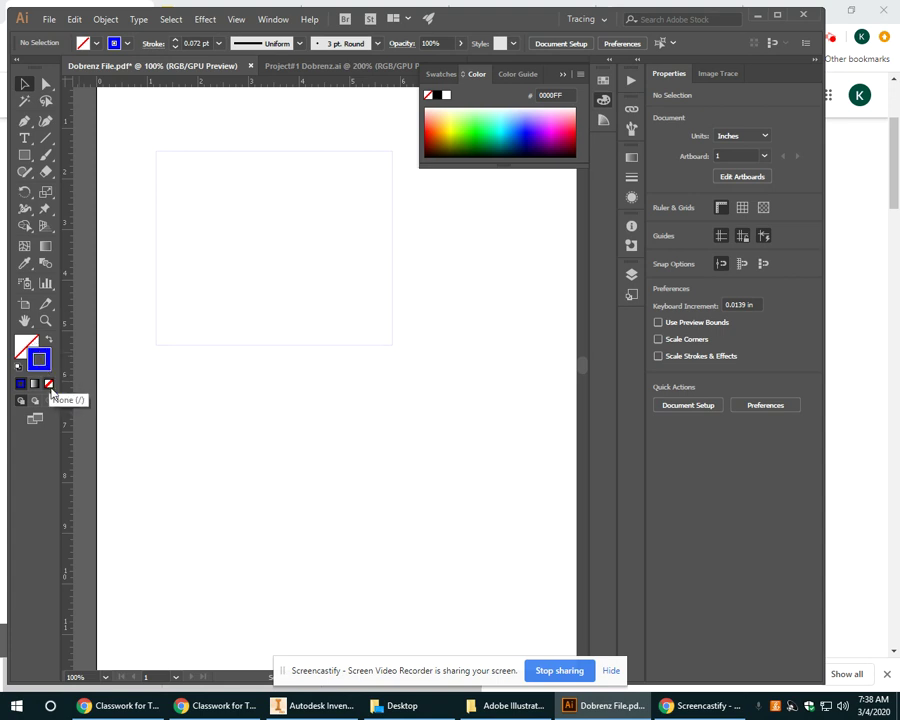
- With nothing selected, set the stroke to None and the fill to the Black swatch
{"action": "left_click", "coordinate": [49, 386]}
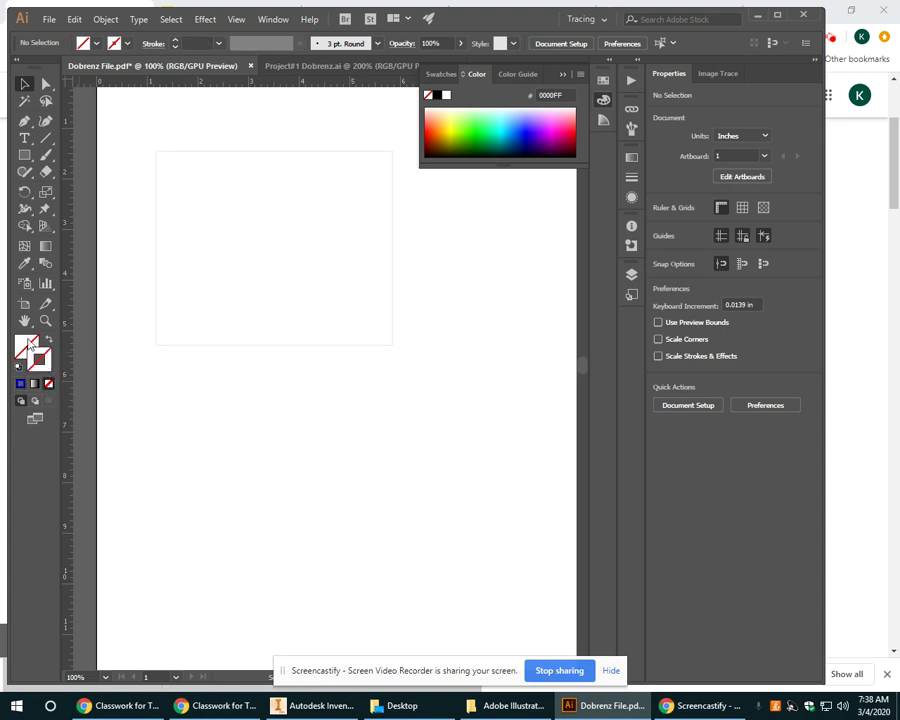
{"action": "left_click", "coordinate": [30, 343]}
{"action": "double_click", "coordinate": [30, 354]}
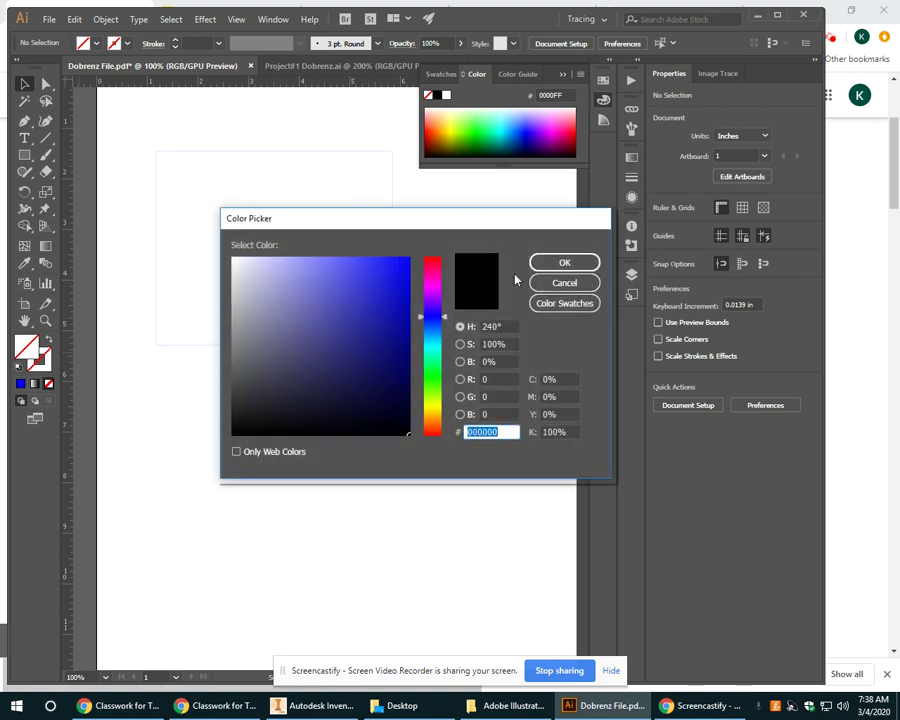
{"action": "left_click", "coordinate": [563, 304]}
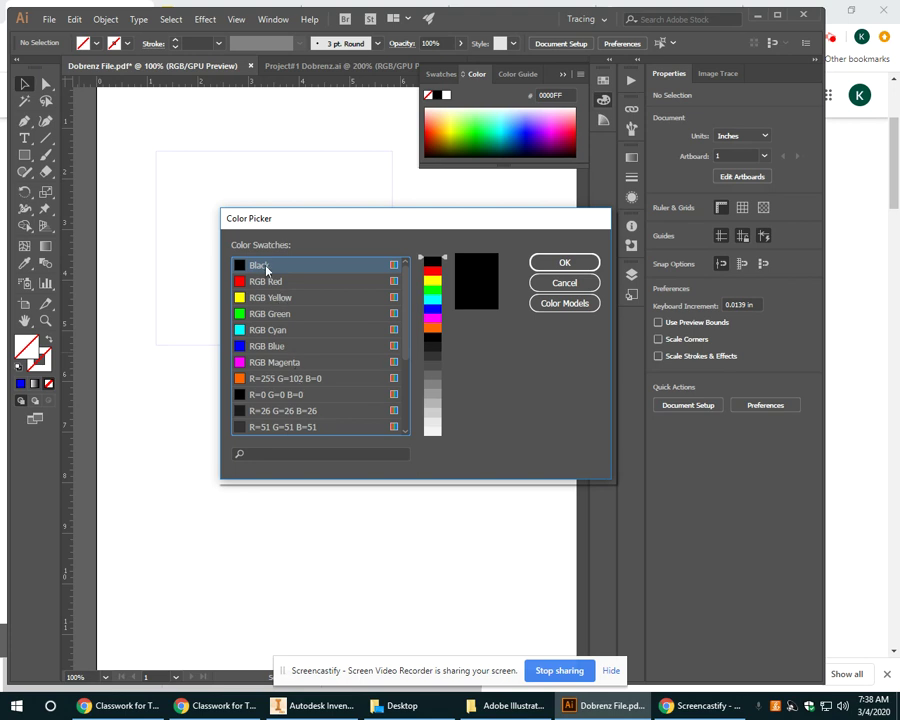
{"action": "left_click", "coordinate": [564, 262]}
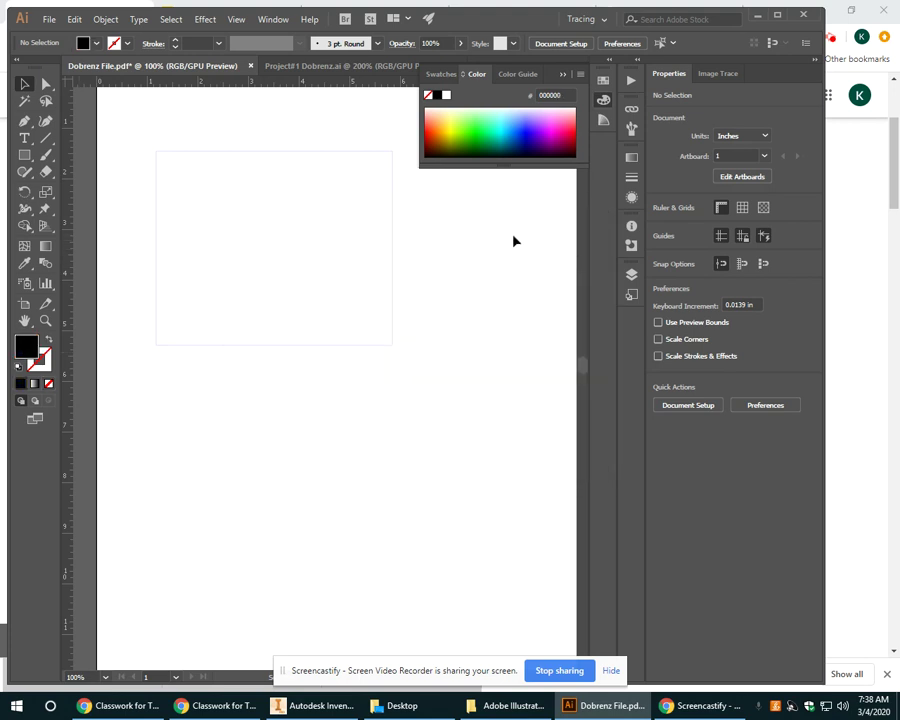
- Give the rectangle a Black swatch fill and set its stroke to None
{"action": "left_click", "coordinate": [242, 346]}
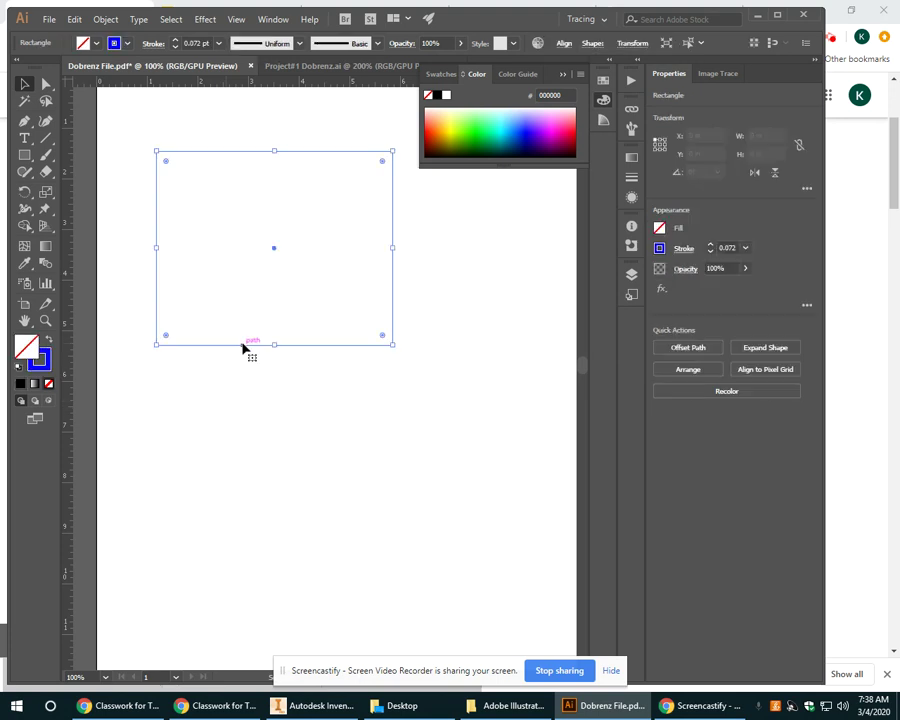
{"action": "double_click", "coordinate": [27, 348]}
{"action": "left_click", "coordinate": [548, 303]}
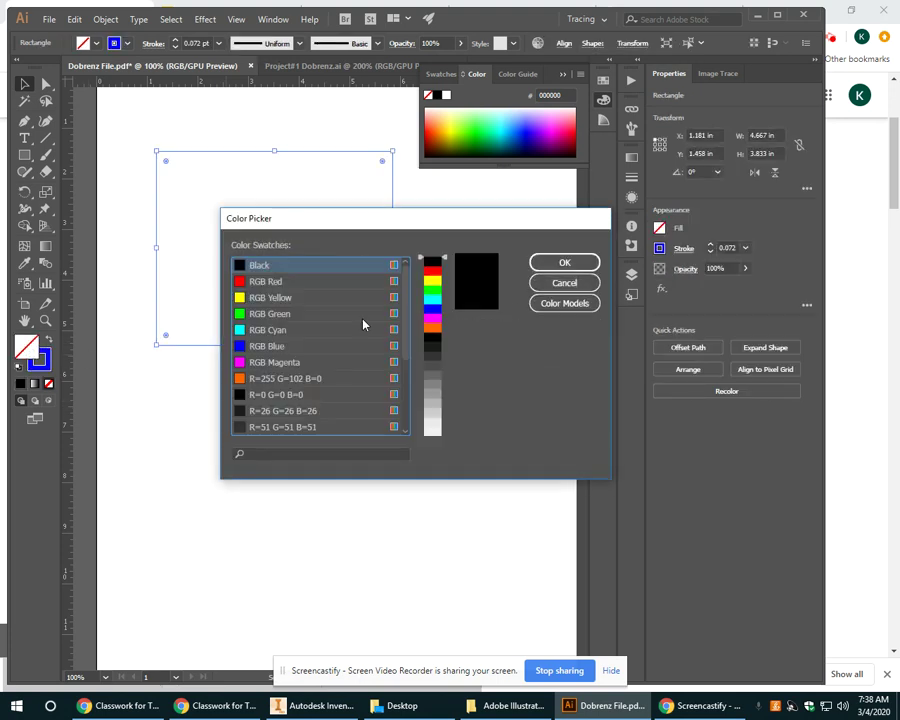
{"action": "left_click", "coordinate": [564, 263]}
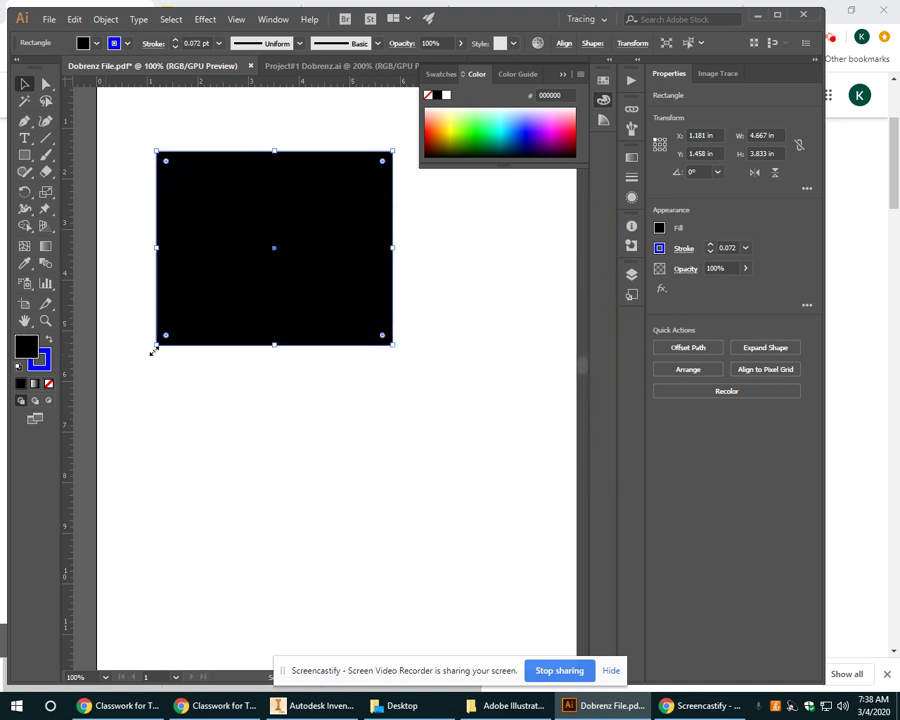
{"action": "left_click", "coordinate": [45, 370]}
{"action": "left_click", "coordinate": [49, 383]}
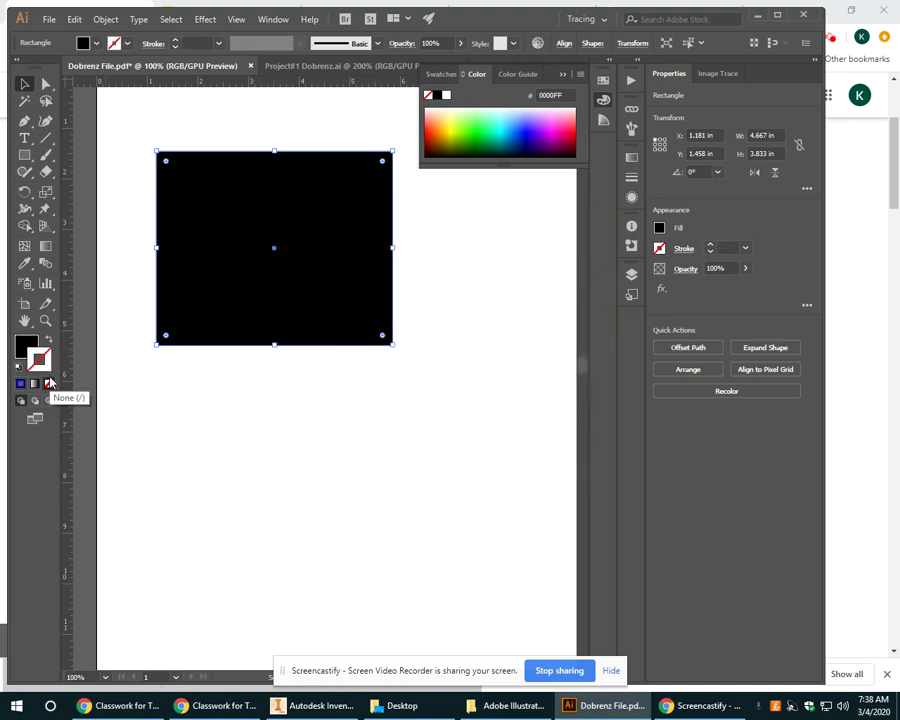
{"action": "left_click", "coordinate": [338, 457]}
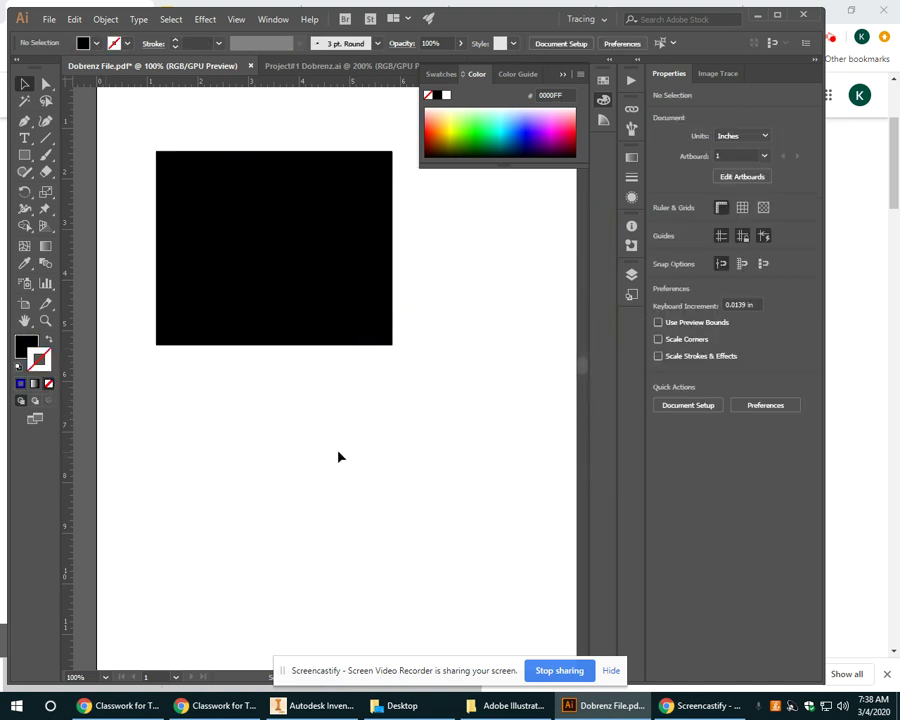
{"action": "double_click", "coordinate": [332, 276]}
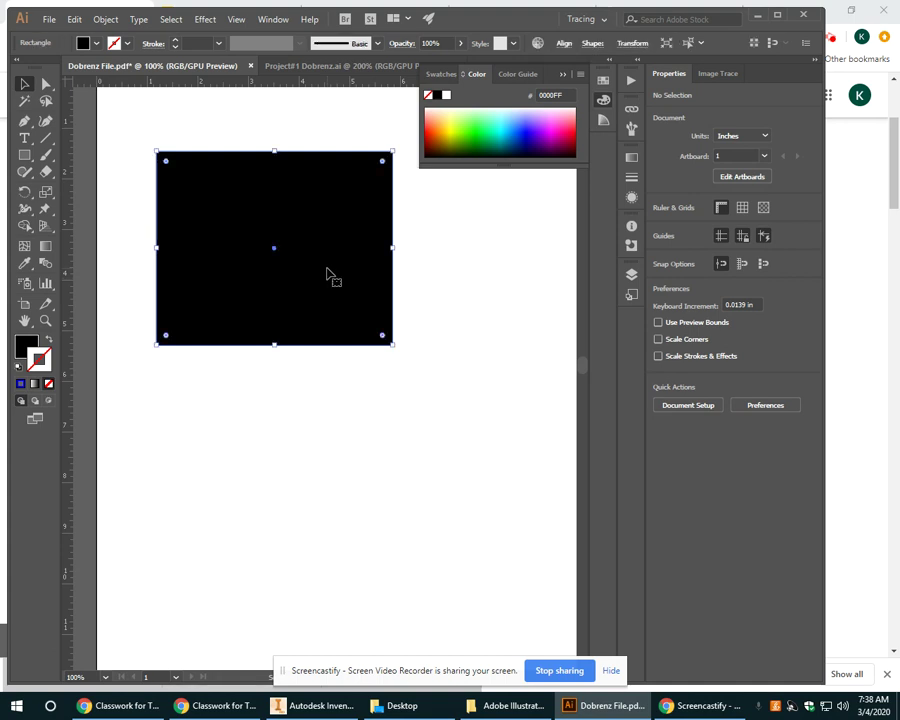
- Browse the fill Color Picker's swatches and cancel, keeping the rectangle solid black
{"action": "double_click", "coordinate": [27, 346]}
{"action": "left_click", "coordinate": [557, 304]}
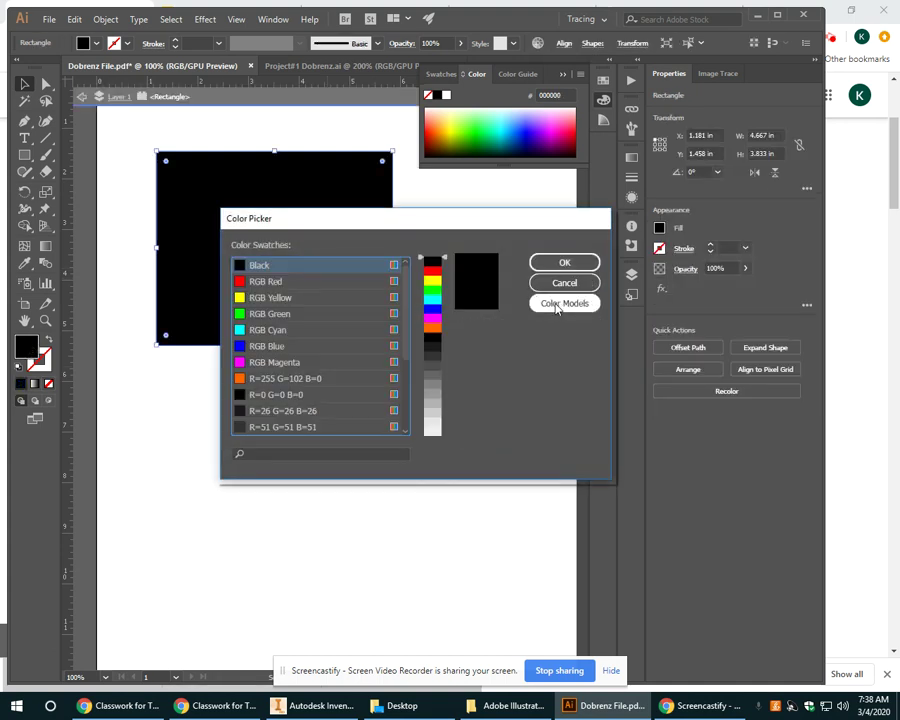
{"action": "scroll", "coordinate": [327, 362], "scroll_direction": "down", "scroll_amount": 5}
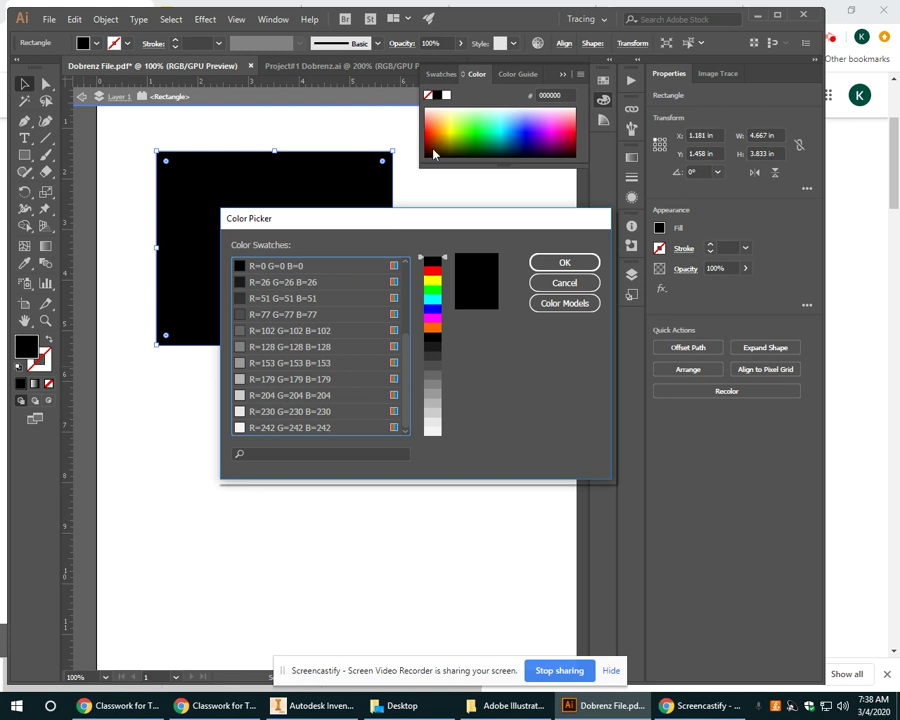
{"action": "left_click", "coordinate": [564, 283]}
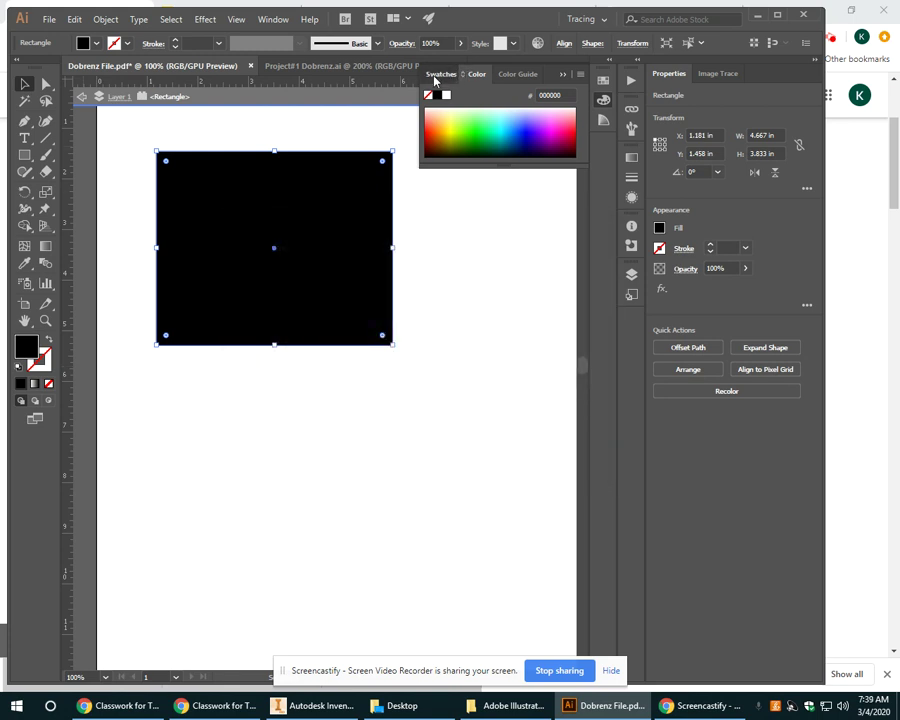
{"action": "left_click", "coordinate": [440, 74]}
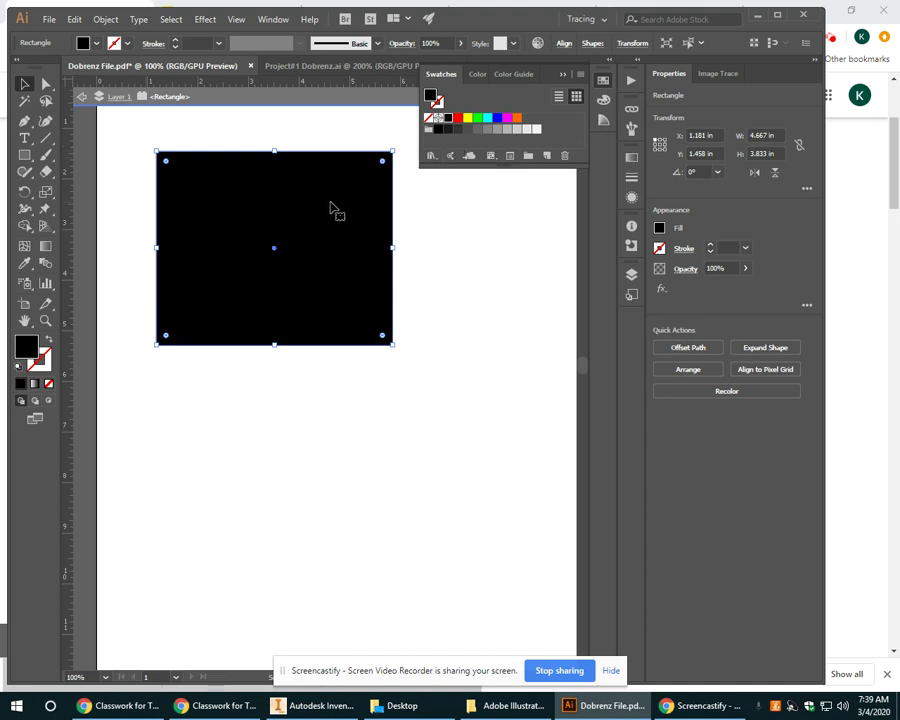
{"action": "left_click", "coordinate": [44, 362]}
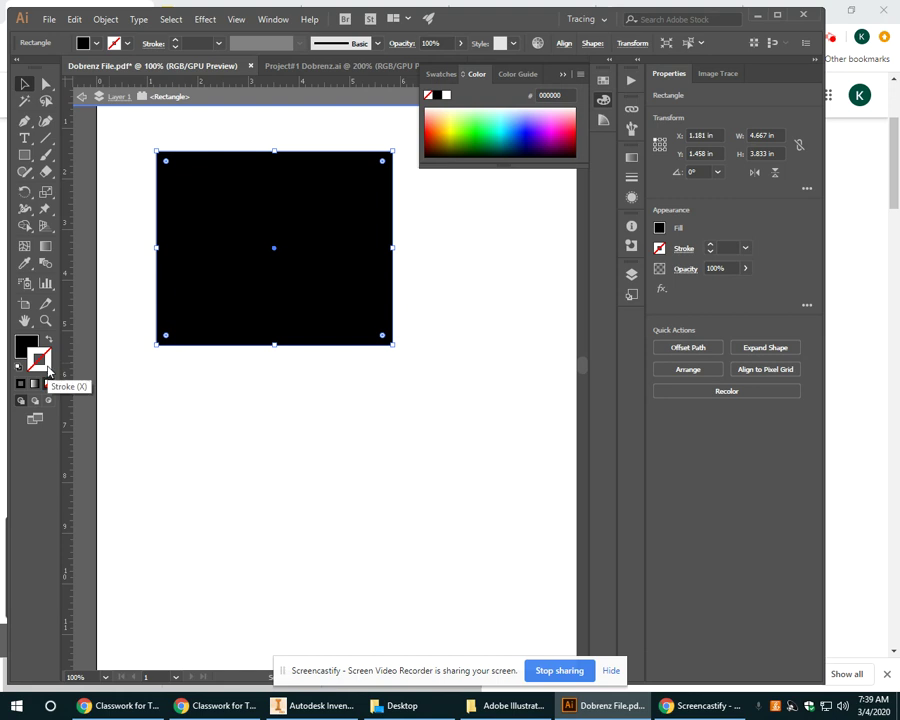
- Set the rectangle's stroke to the RGB Red swatch, deselect it, and switch to the Google Classroom Classwork window
{"action": "double_click", "coordinate": [40, 360]}
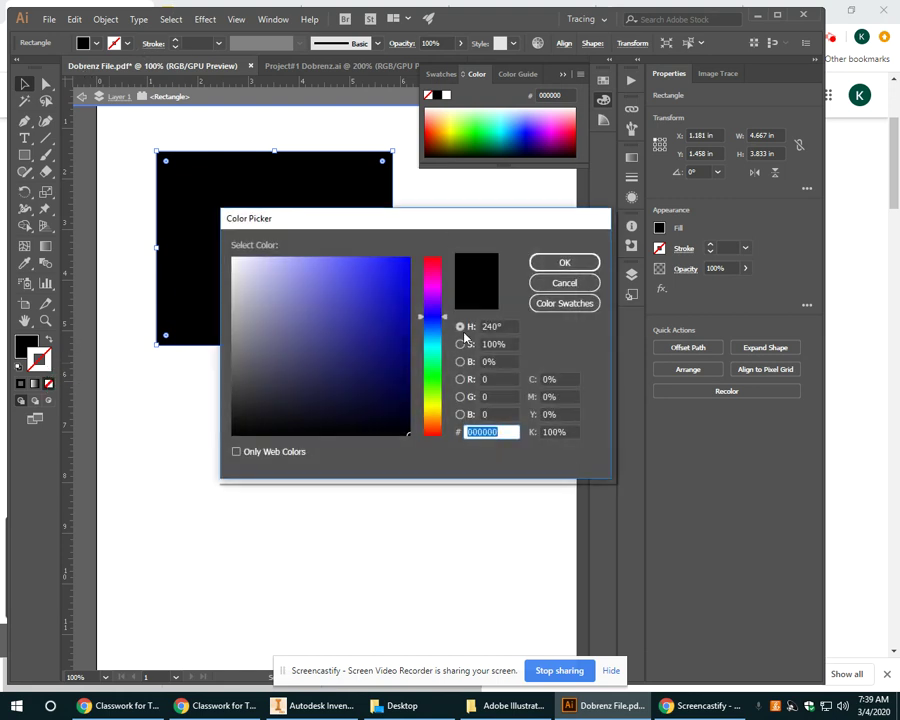
{"action": "left_click", "coordinate": [558, 304]}
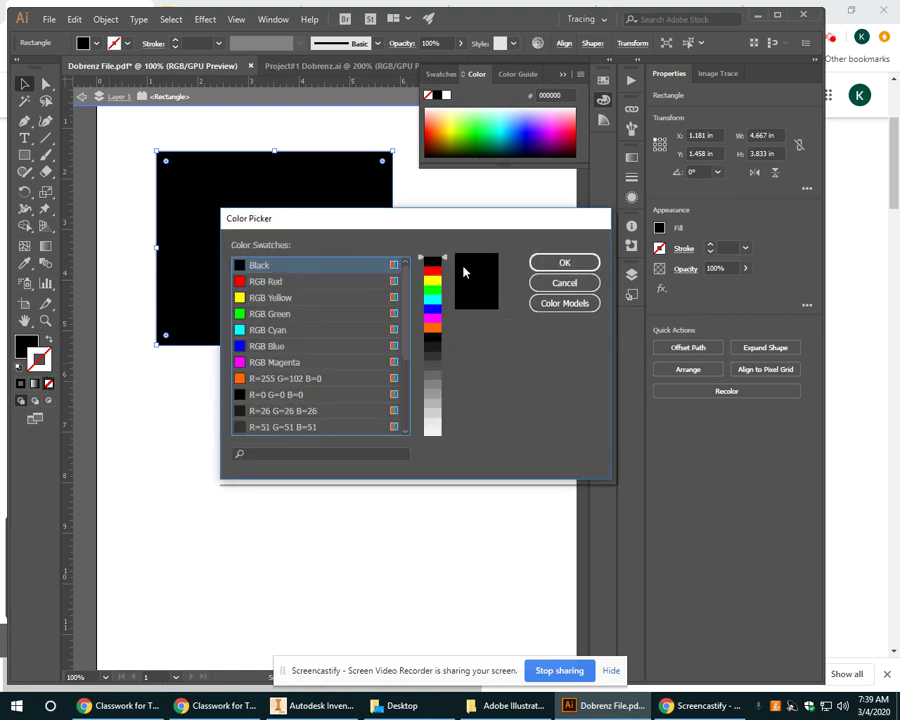
{"action": "left_click", "coordinate": [248, 281]}
{"action": "left_click", "coordinate": [593, 267]}
{"action": "left_click", "coordinate": [368, 407]}
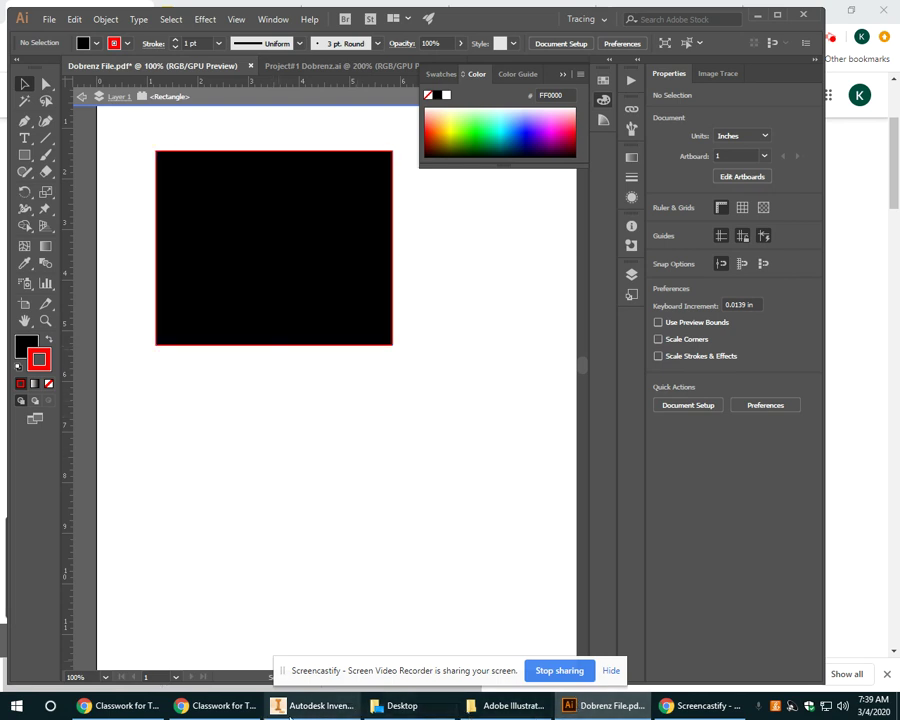
{"action": "left_click", "coordinate": [230, 706]}
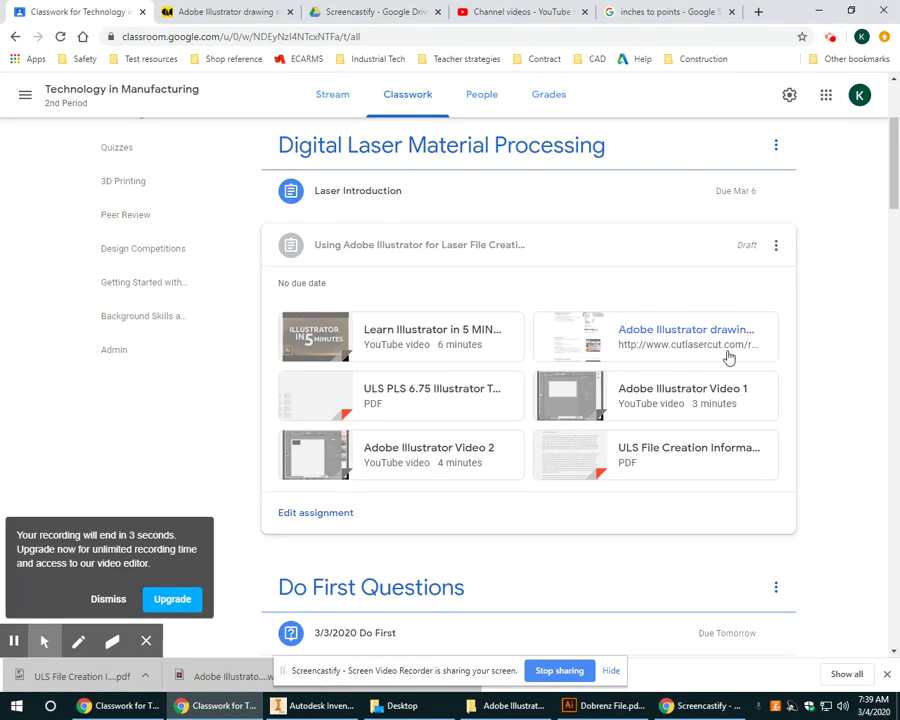